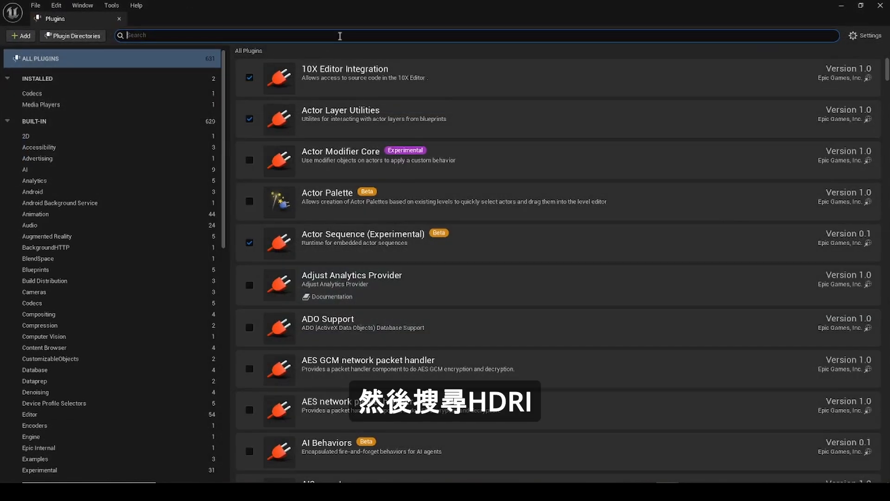
Search the plugin list for hdri.
{"action": "type", "text": "hdri"}
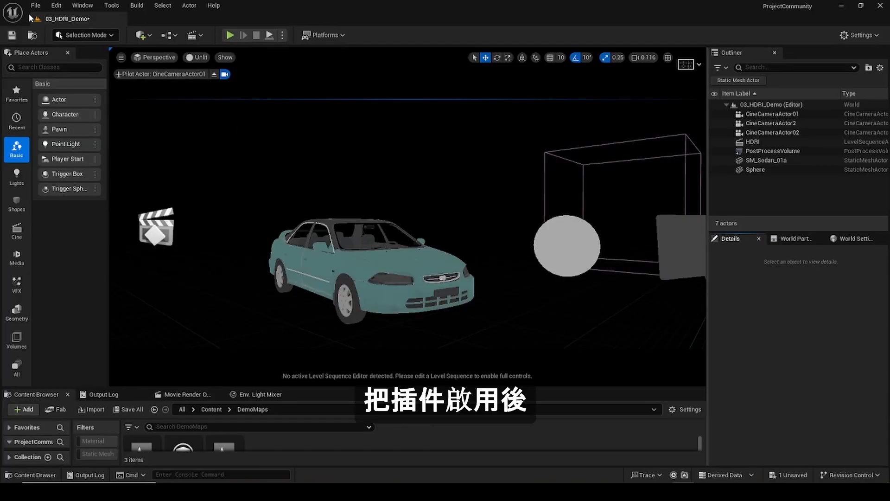
Find the HDRI Backdrop actor, place it in the level near the car, and reset its location to the origin.
{"action": "left_click", "coordinate": [60, 68]}
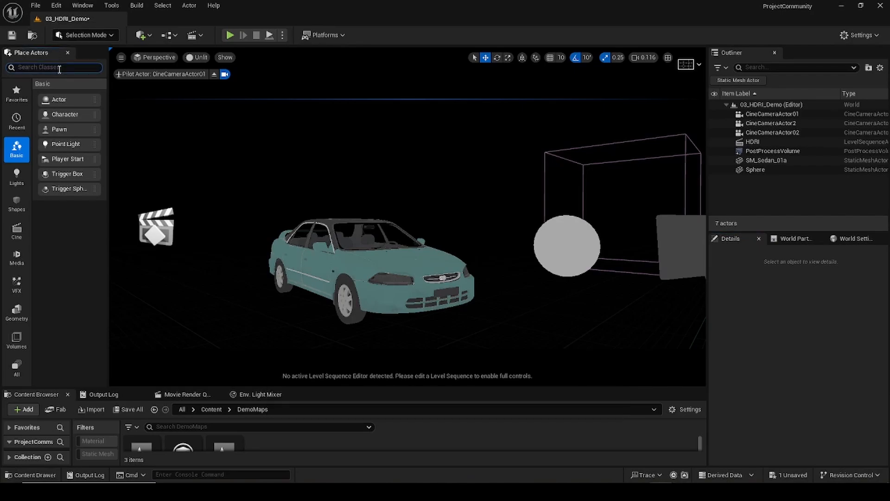
{"action": "type", "text": "hdri"}
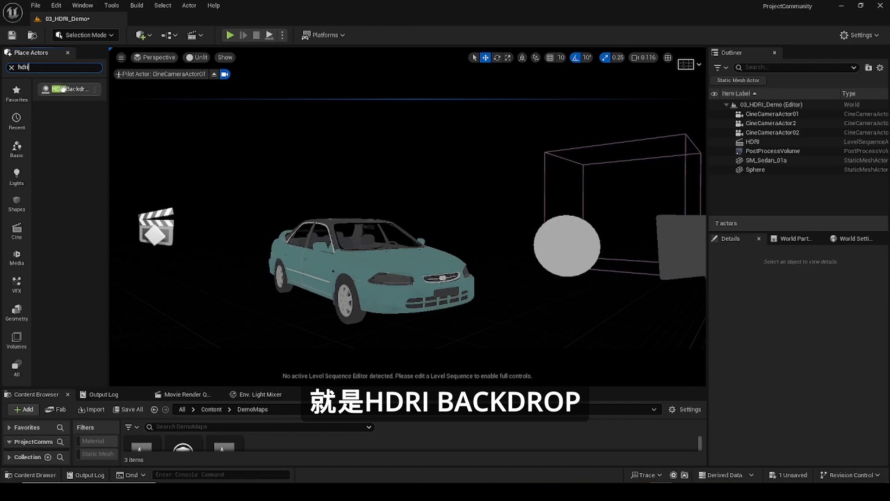
{"action": "left_click_drag", "start_coordinate": [62, 88], "coordinate": [388, 295]}
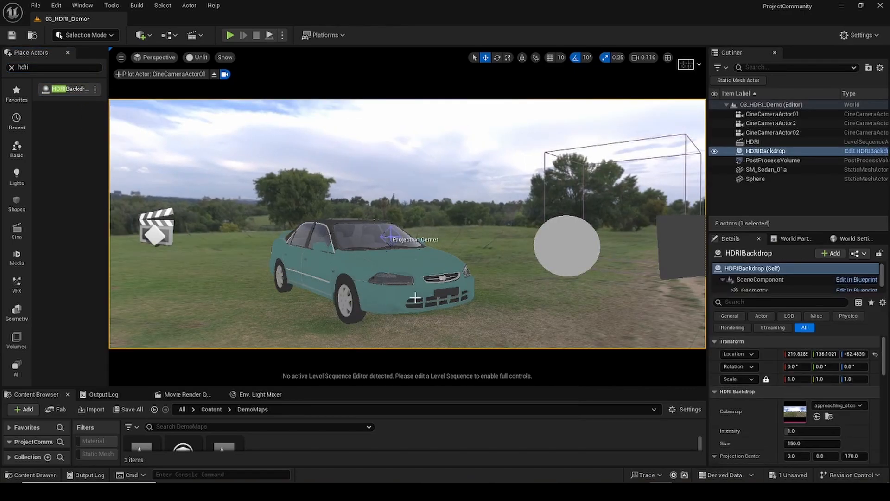
{"action": "left_click", "coordinate": [876, 356]}
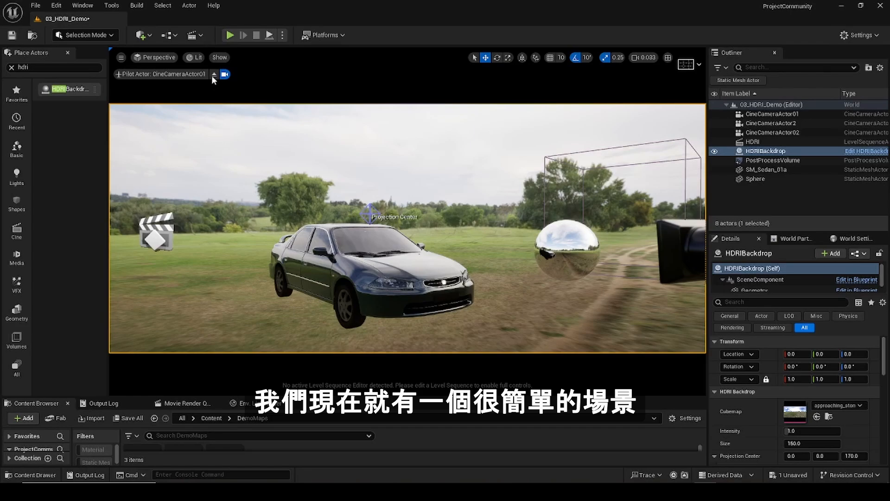
Stop piloting CineCameraActor01 and switch the viewport to Wireframe to examine the backdrop's dome geometry.
{"action": "left_click", "coordinate": [213, 75]}
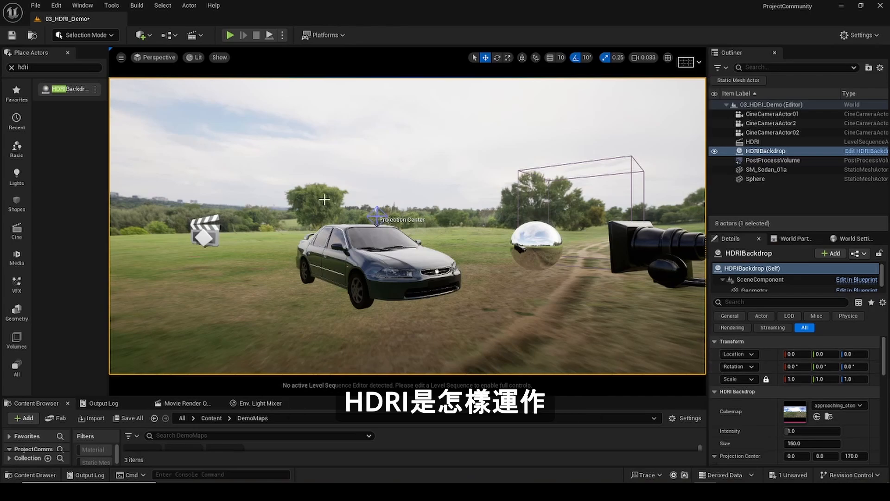
{"action": "left_click", "coordinate": [194, 59]}
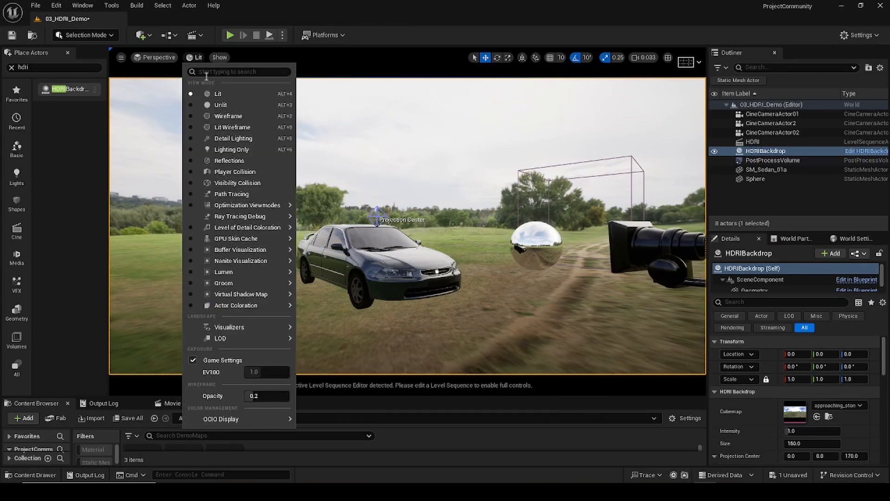
{"action": "left_click", "coordinate": [254, 118]}
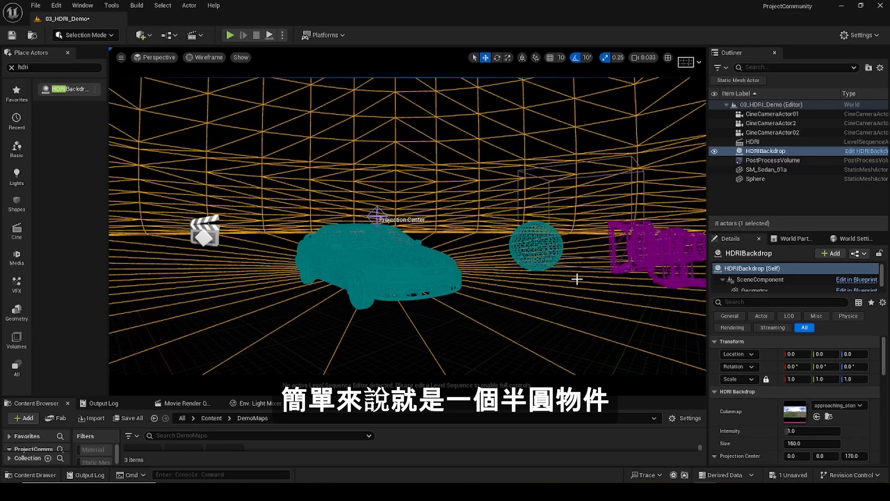
{"action": "right_click_drag", "start_coordinate": [407, 226], "coordinate": [466, 272]}
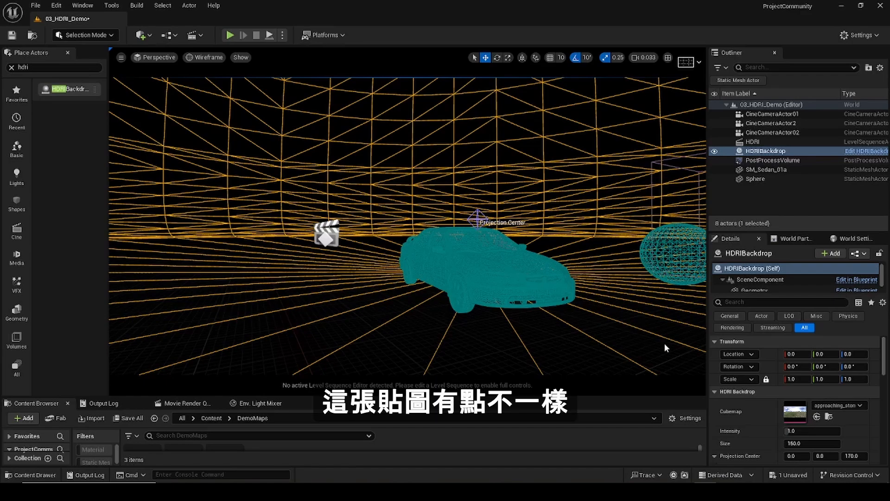
Open the backdrop's approaching_storm_4k cubemap texture, examine its 360-degree image up close, and close the texture editor.
{"action": "double_click", "coordinate": [795, 414]}
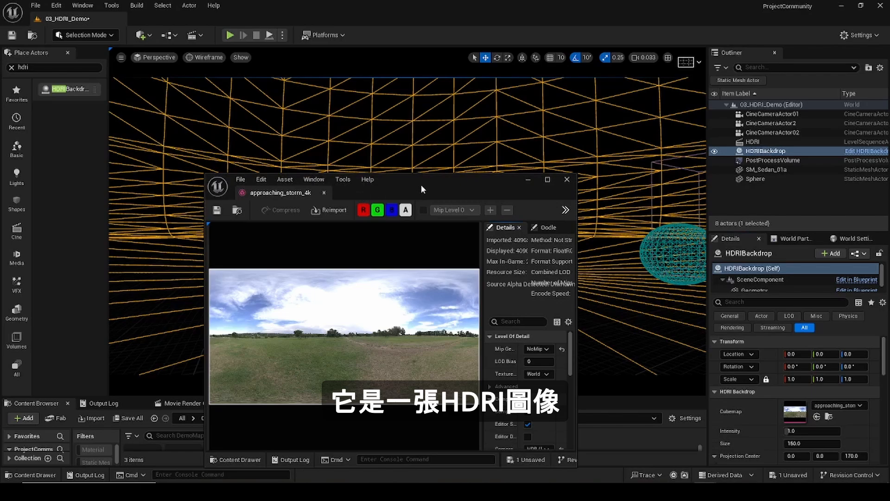
{"action": "left_click_drag", "start_coordinate": [421, 185], "coordinate": [418, 125]}
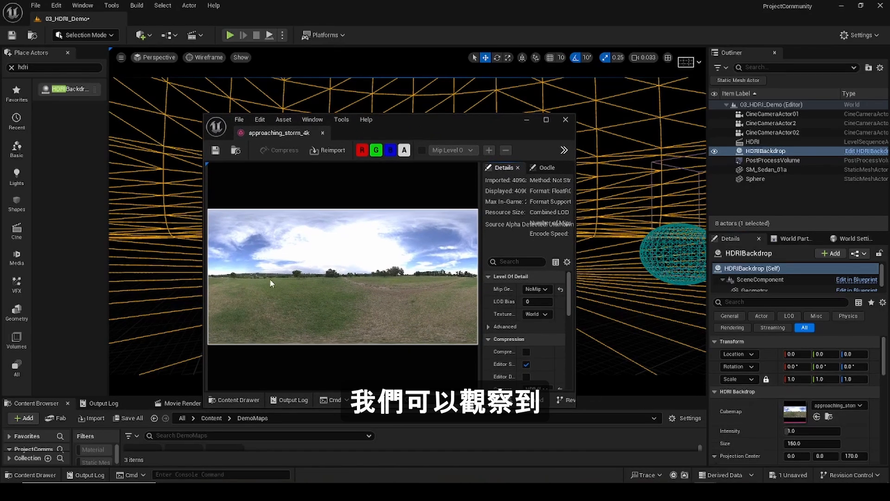
{"action": "scroll", "coordinate": [378, 315], "scroll_direction": "up", "scroll_amount": 1}
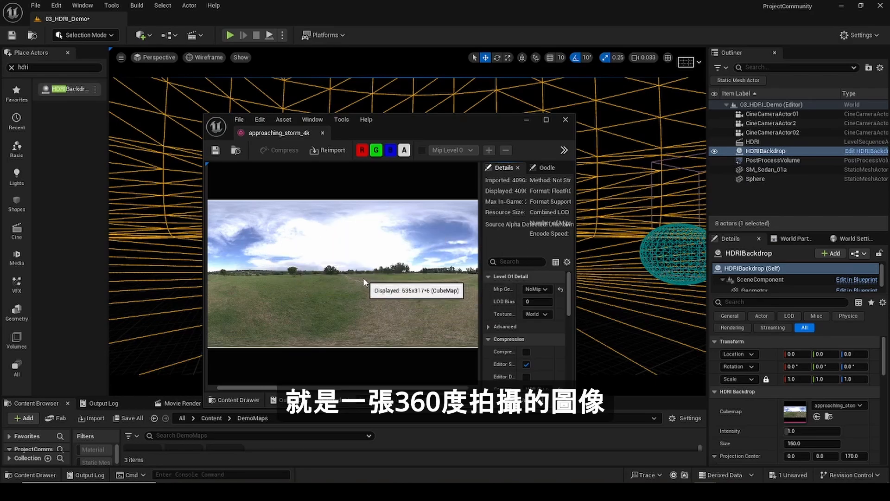
{"action": "left_click", "coordinate": [566, 121]}
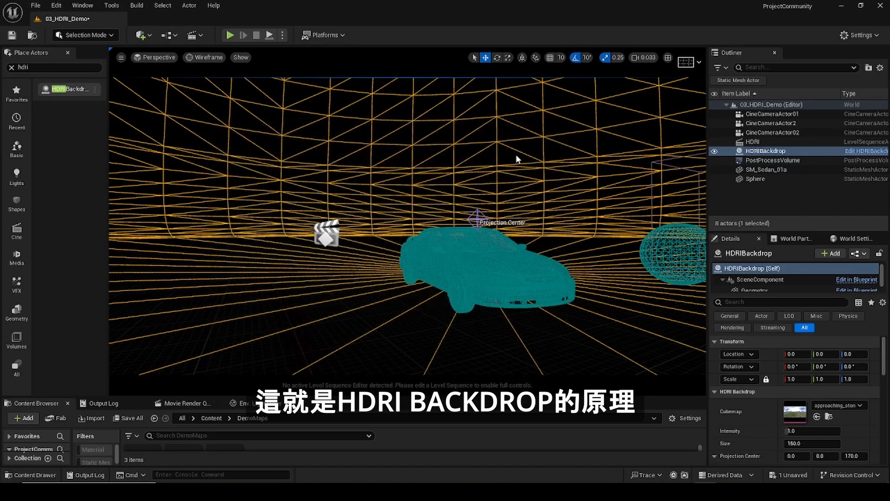
Switch the viewport back to the Lit view mode.
{"action": "left_click", "coordinate": [202, 57]}
{"action": "left_click", "coordinate": [232, 94]}
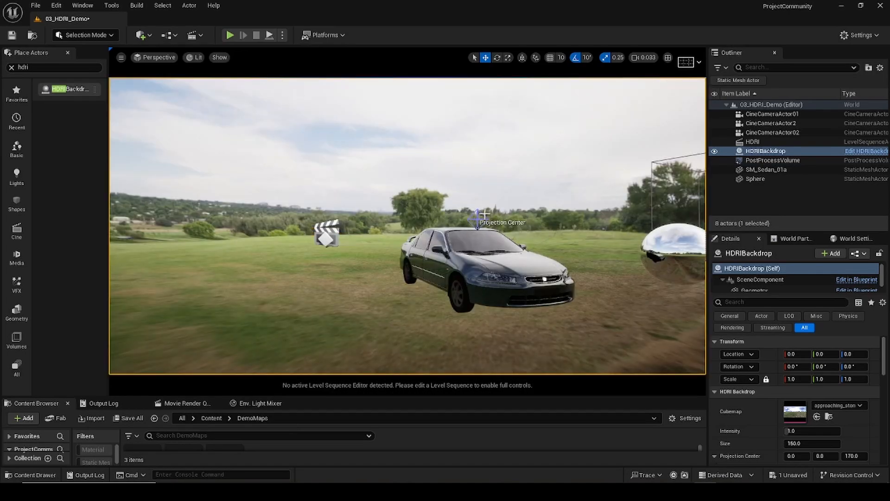
{"action": "right_click_drag", "start_coordinate": [526, 201], "coordinate": [527, 219]}
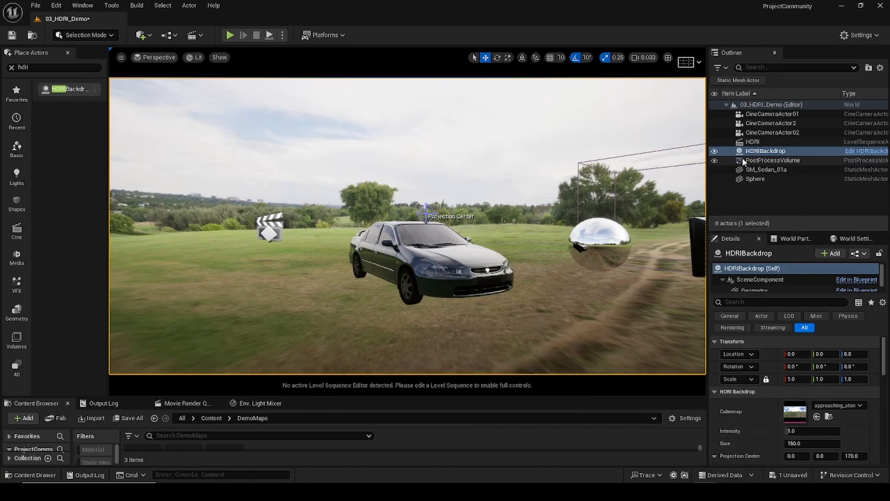
Set the HDRI backdrop's size to 1500.
{"action": "left_click", "coordinate": [814, 444]}
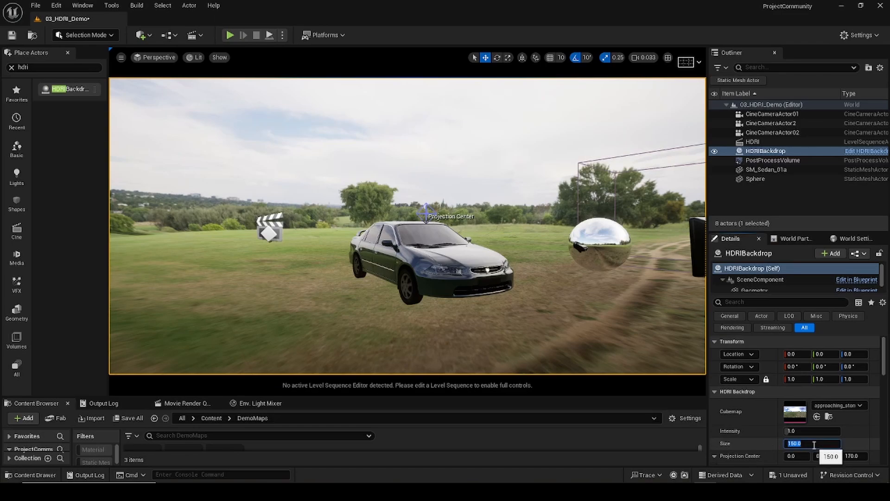
{"action": "type", "text": "1500"}
{"action": "key", "text": "Return"}
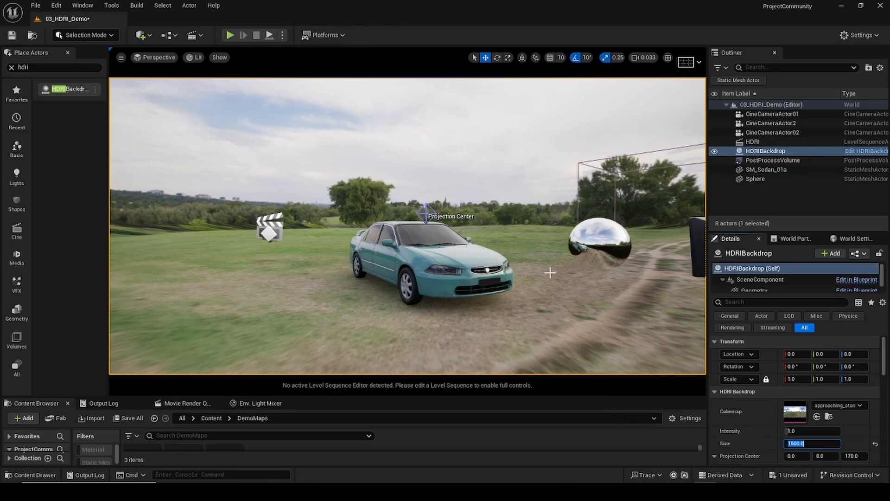
Check the enlarged backdrop and its sun, and place a Directional Light actor between the car and the mirror sphere.
{"action": "right_click_drag", "start_coordinate": [542, 275], "coordinate": [631, 278]}
{"action": "key", "text": "w"}
{"action": "right_click_drag", "start_coordinate": [542, 320], "coordinate": [474, 317]}
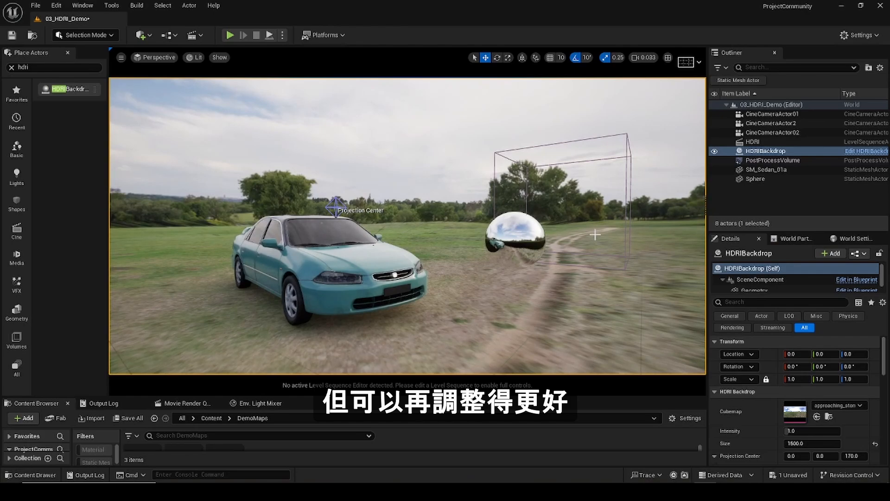
{"action": "right_click_drag", "start_coordinate": [411, 314], "coordinate": [550, 298]}
{"action": "right_click_drag", "start_coordinate": [438, 272], "coordinate": [448, 298]}
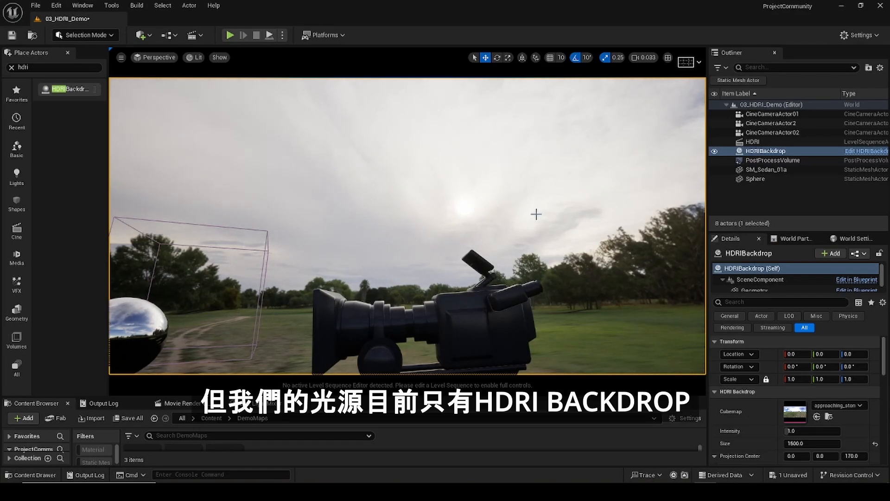
{"action": "right_click_drag", "start_coordinate": [536, 214], "coordinate": [517, 210]}
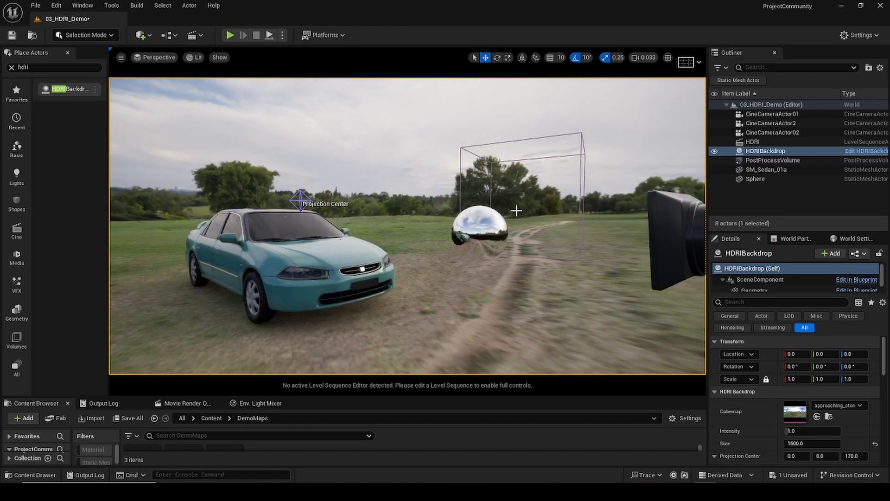
{"action": "left_click", "coordinate": [19, 68]}
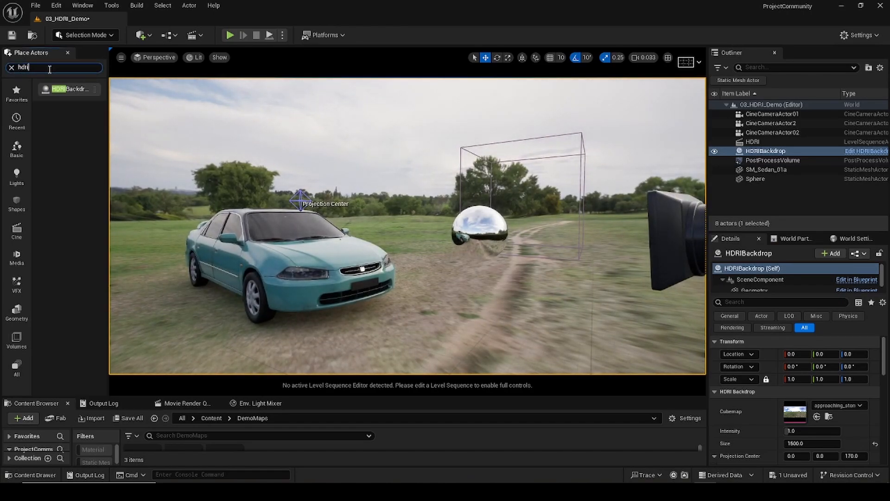
{"action": "left_click_drag", "start_coordinate": [49, 70], "coordinate": [2, 62]}
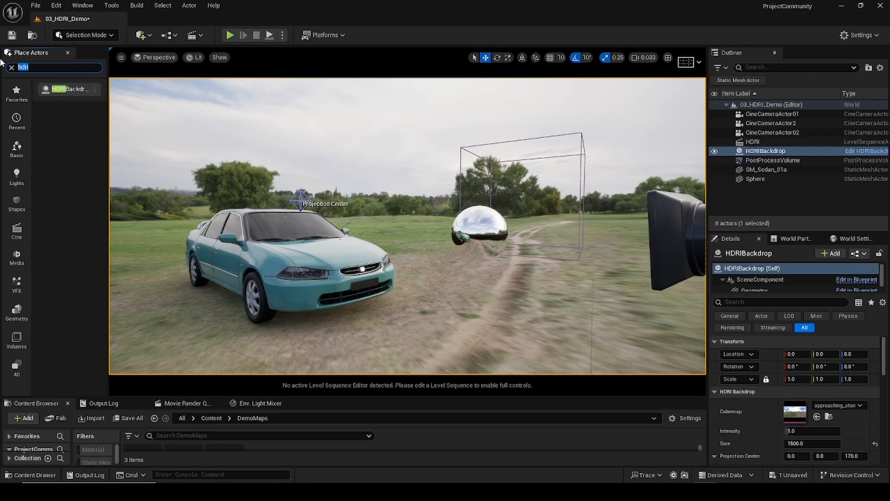
{"action": "type", "text": "dire"}
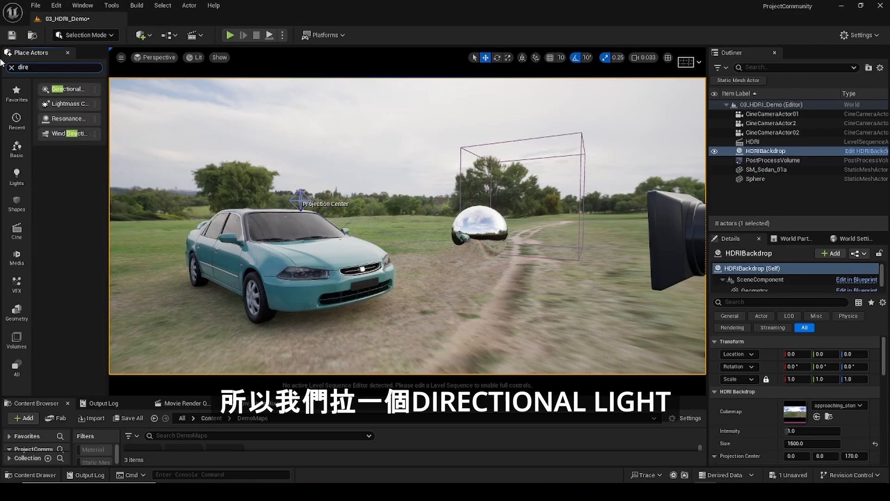
{"action": "left_click_drag", "start_coordinate": [70, 88], "coordinate": [392, 232]}
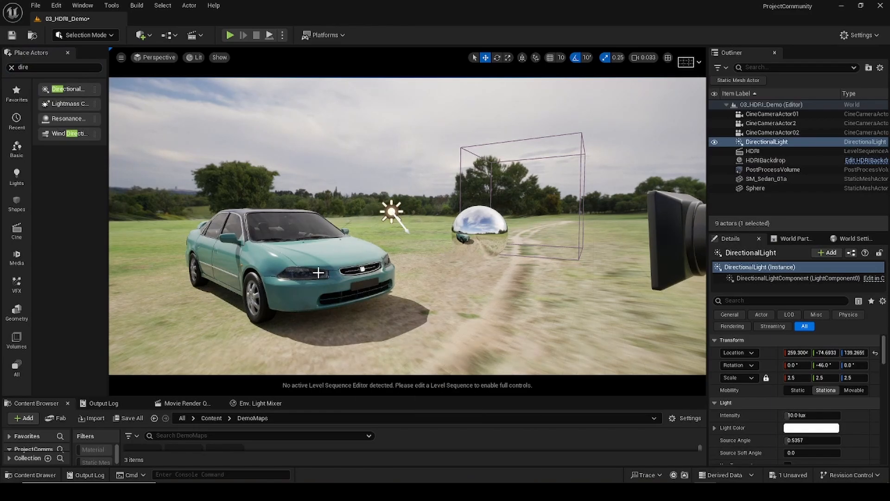
Rotate the Directional Light to about -15.6° and 125.5°, aligning its highlight with the HDRI sun on the mirror sphere, and check the car's shadow.
{"action": "right_click_drag", "start_coordinate": [318, 273], "coordinate": [484, 219]}
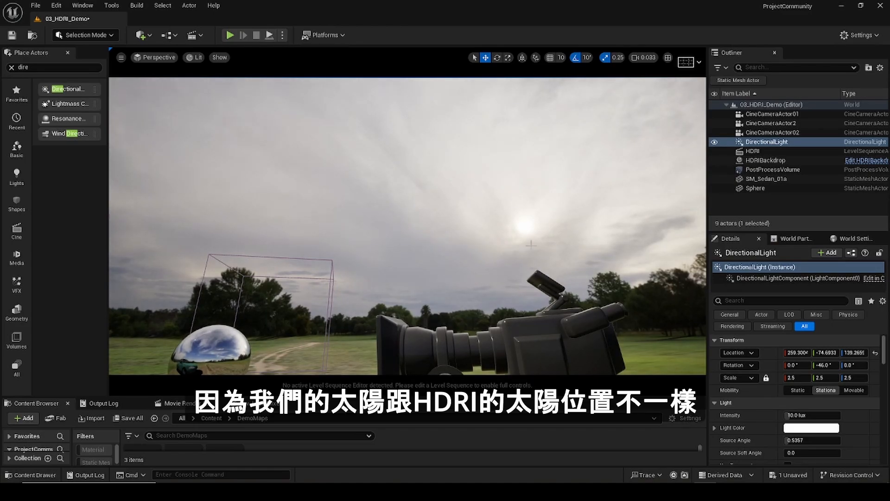
{"action": "right_click_drag", "start_coordinate": [531, 245], "coordinate": [410, 334]}
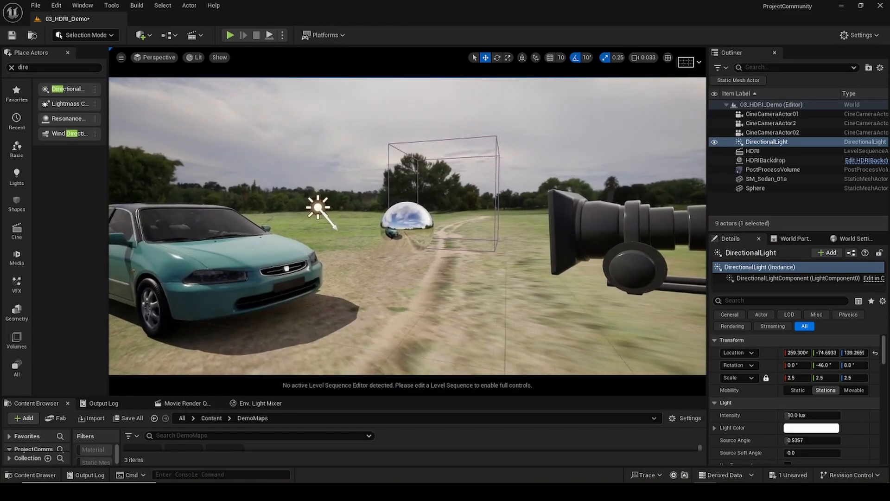
{"action": "key", "text": "w"}
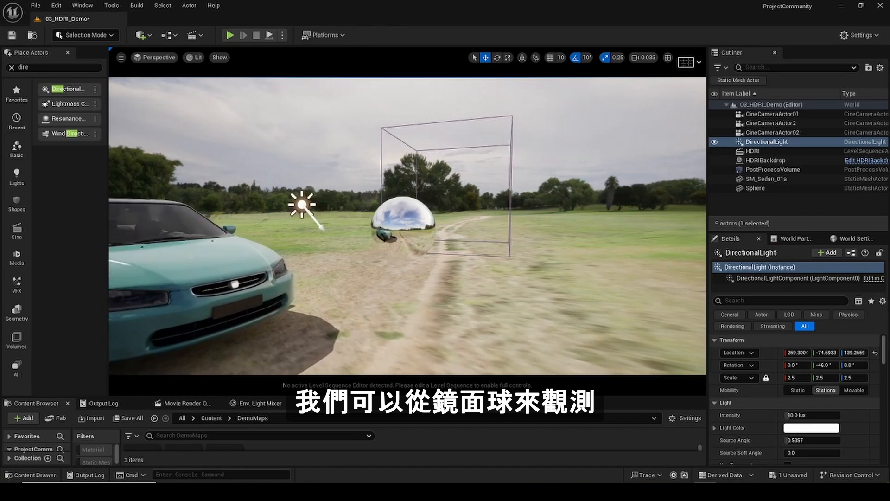
{"action": "key", "text": "w"}
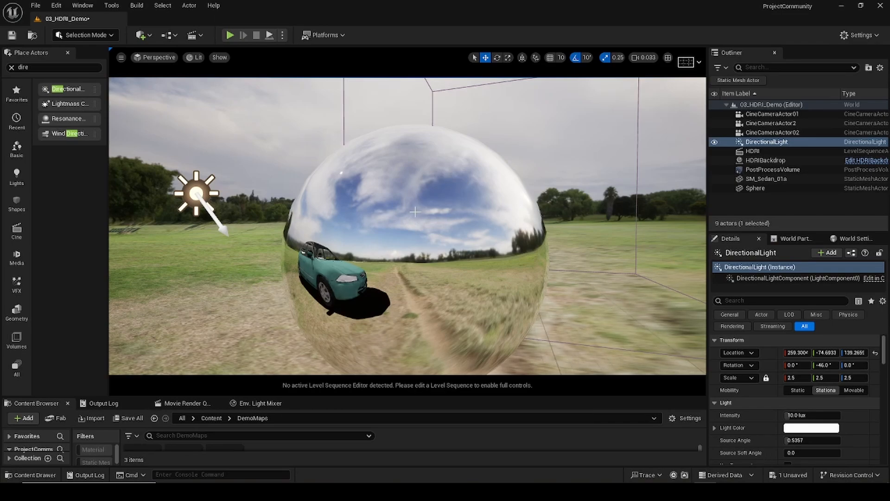
{"action": "key", "text": "ctrl+l"}
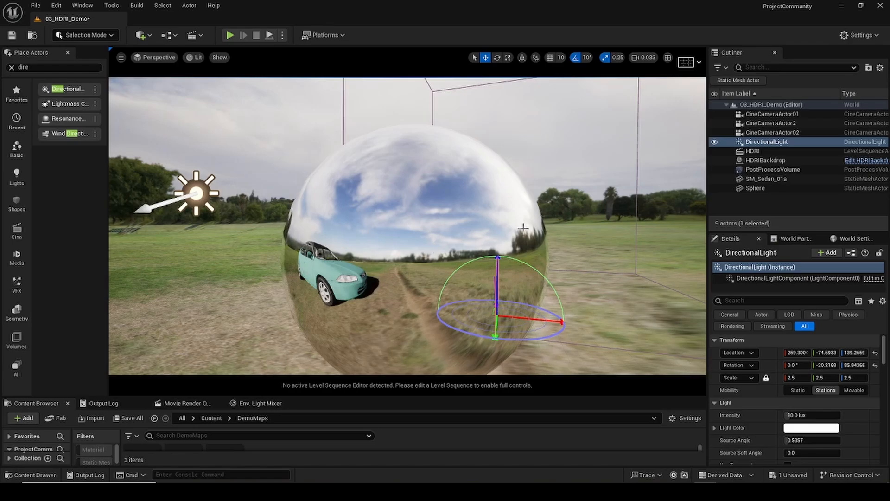
{"action": "mouse_move", "coordinate": [540, 230]}
{"action": "left_mouse_down", "text": "alt"}
{"action": "mouse_move", "coordinate": [420, 232]}
{"action": "mouse_move", "coordinate": [536, 237]}
{"action": "left_mouse_up", "text": "alt"}
{"action": "key", "text": "ctrl+l"}
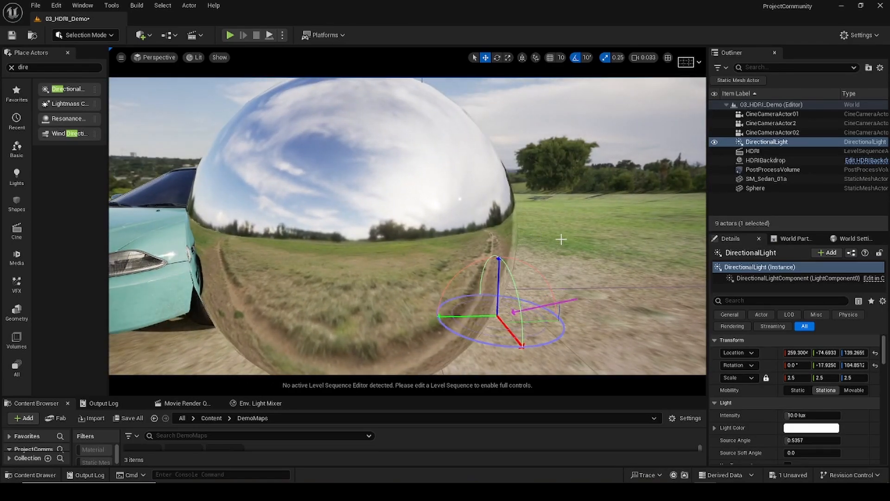
{"action": "key", "text": "ctrl+l"}
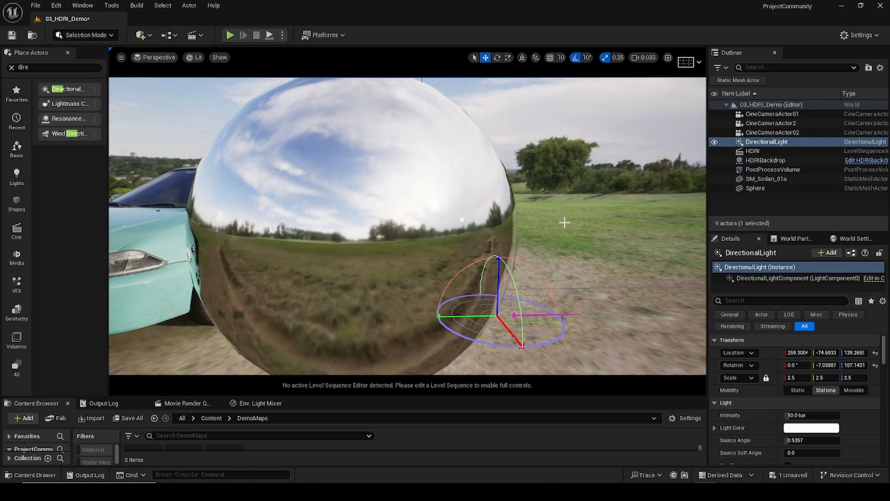
{"action": "key", "text": "ctrl+l"}
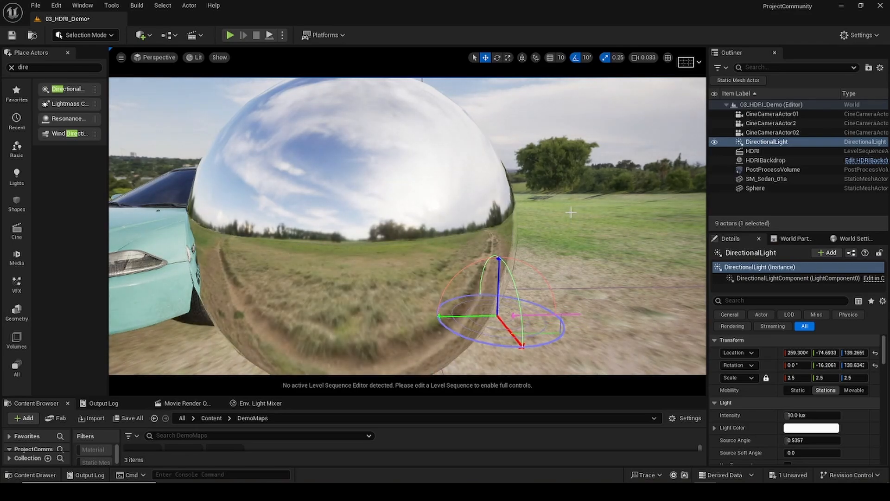
{"action": "key", "text": "ctrl+l"}
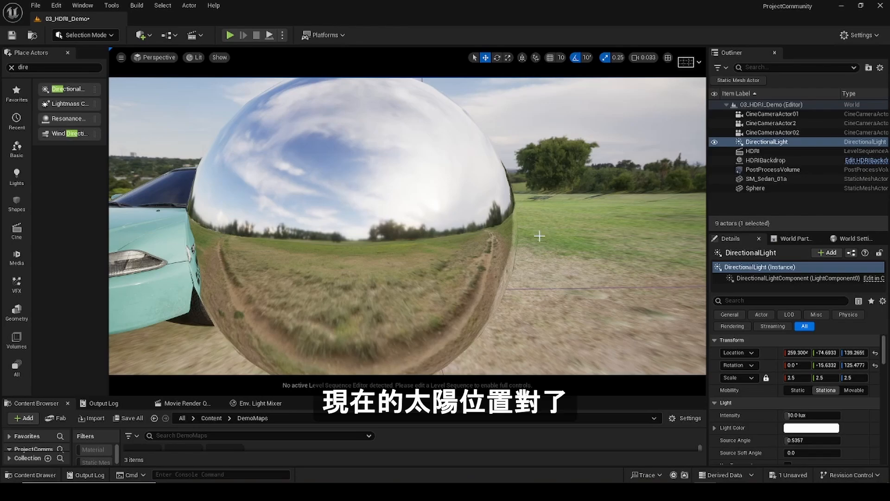
{"action": "mouse_move", "coordinate": [539, 234]}
{"action": "right_mouse_down"}
{"action": "mouse_move", "coordinate": [199, 237]}
{"action": "mouse_move", "coordinate": [192, 260]}
{"action": "mouse_move", "coordinate": [325, 241]}
{"action": "mouse_move", "coordinate": [290, 241]}
{"action": "mouse_move", "coordinate": [524, 237]}
{"action": "right_mouse_up"}
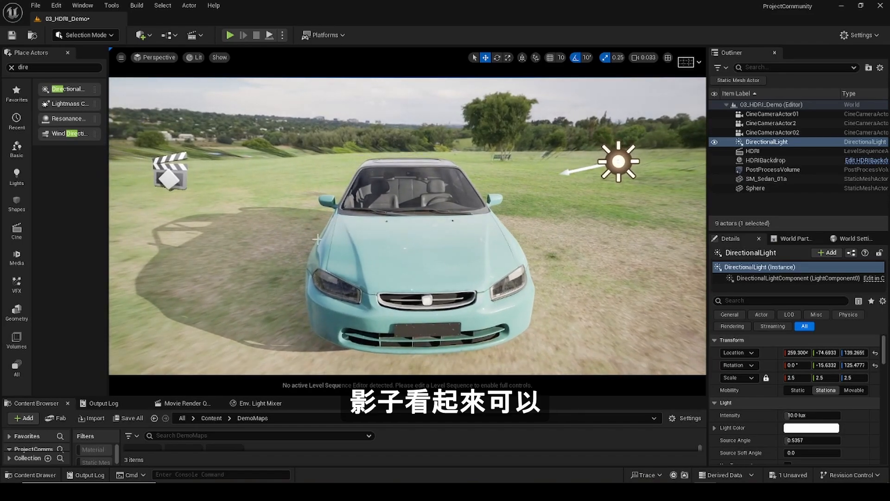
{"action": "right_click_drag", "start_coordinate": [290, 330], "coordinate": [195, 334]}
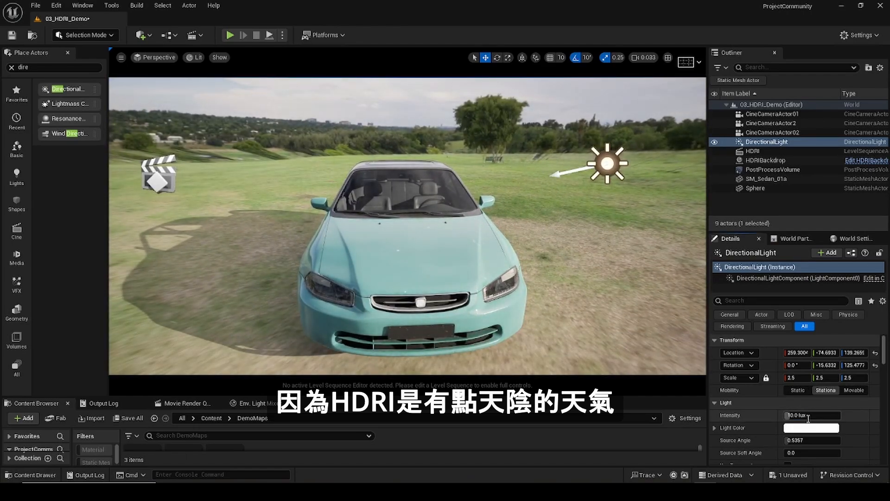
Set the Directional Light's intensity to 2.5 lux and check the softened shadow around the car.
{"action": "left_click", "coordinate": [808, 418]}
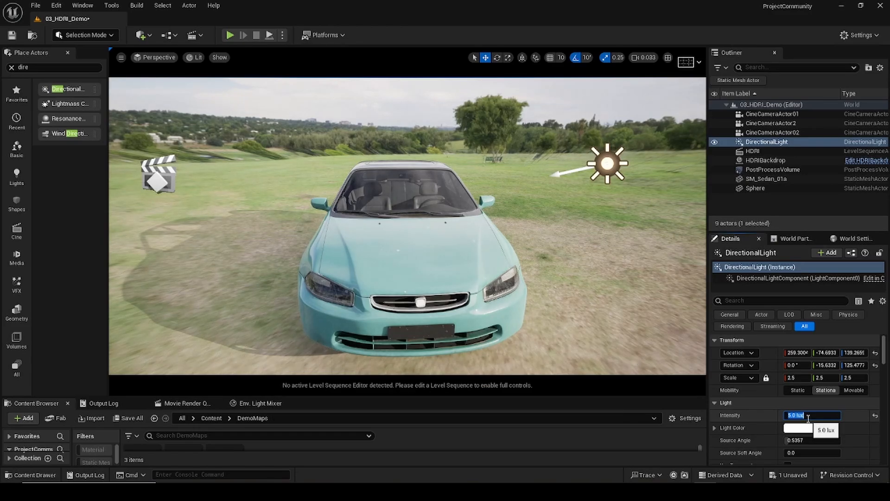
{"action": "key", "text": "Return"}
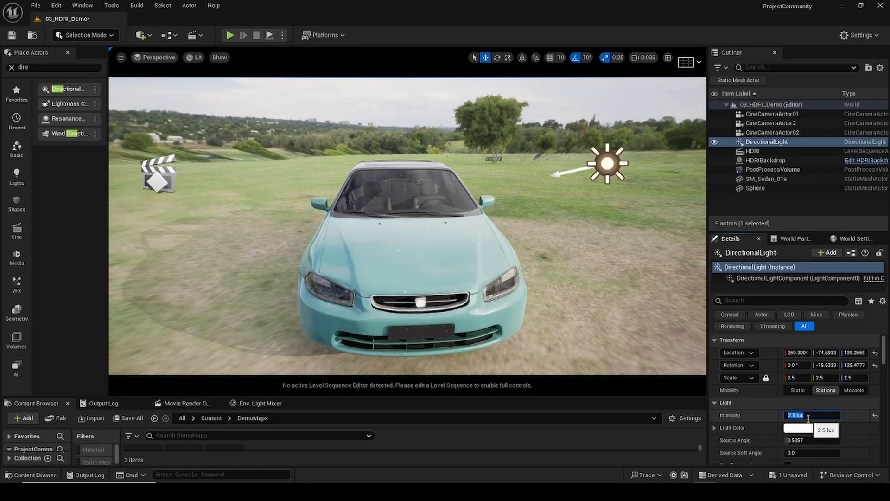
{"action": "right_click_drag", "start_coordinate": [448, 227], "coordinate": [590, 228]}
Find the Sky Atmosphere actor and place it in the scene between the car and the mirror sphere.
{"action": "key", "text": "s"}
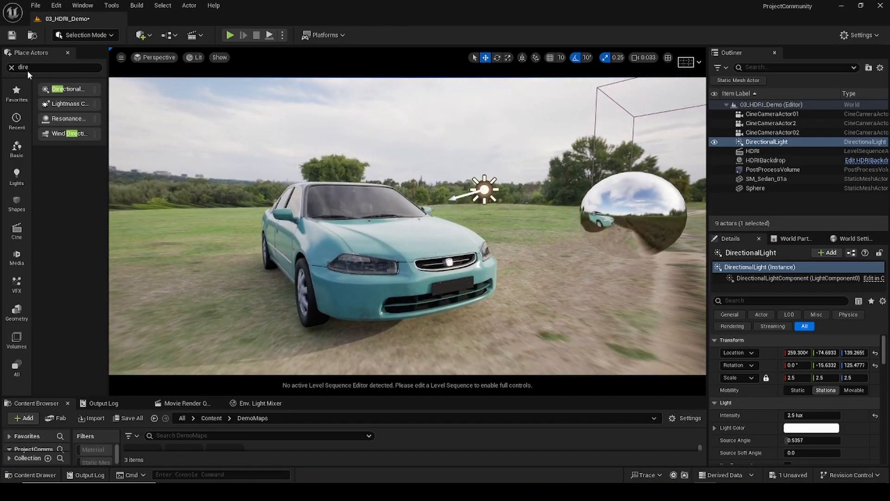
{"action": "type", "text": "ky"}
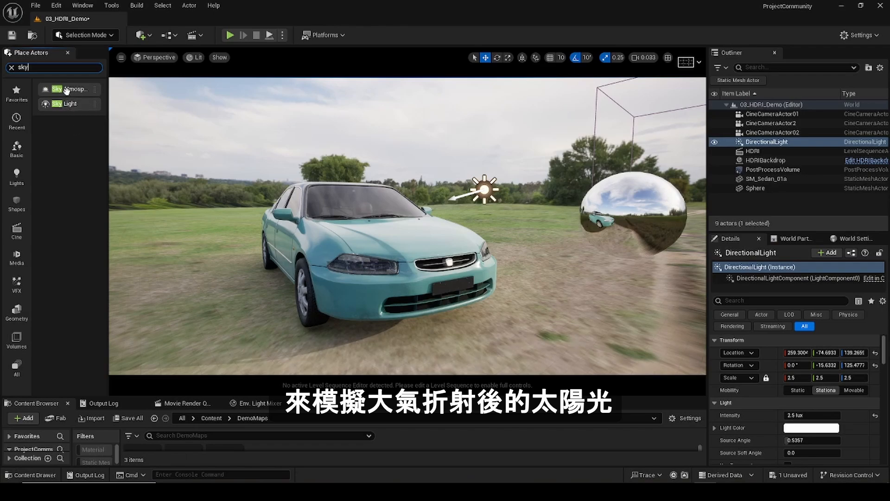
{"action": "left_click_drag", "start_coordinate": [70, 89], "coordinate": [422, 175]}
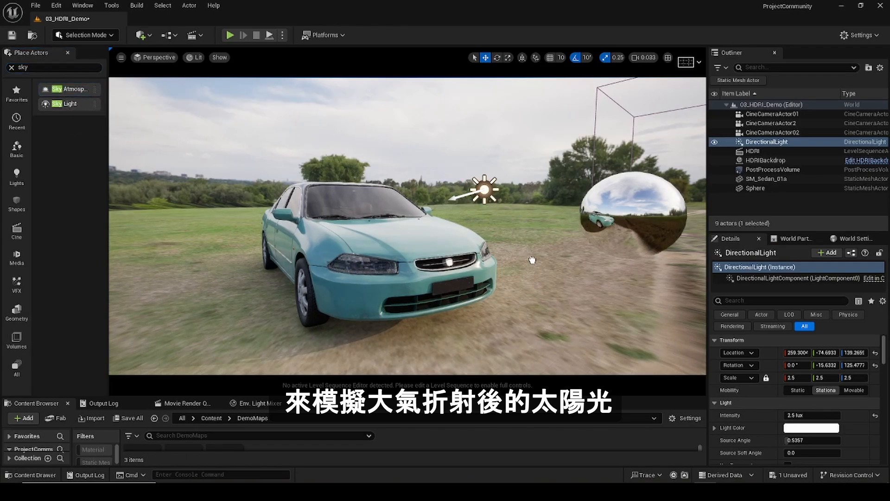
{"action": "left_click_drag", "start_coordinate": [532, 260], "coordinate": [530, 231]}
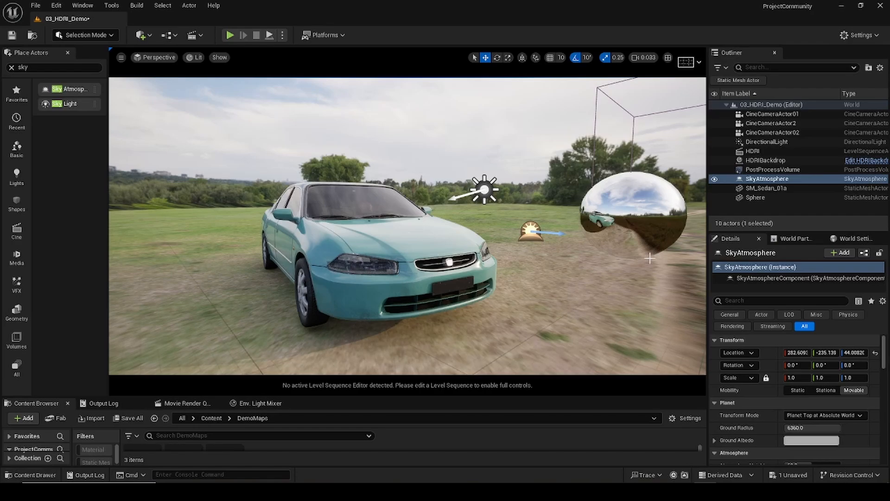
Select the HDRI backdrop, locate its cubemap texture in the Content Browser, and enlarge the browser to show the textures.
{"action": "right_click_drag", "start_coordinate": [407, 226], "coordinate": [489, 214]}
{"action": "key", "text": "d"}
{"action": "key", "text": "a"}
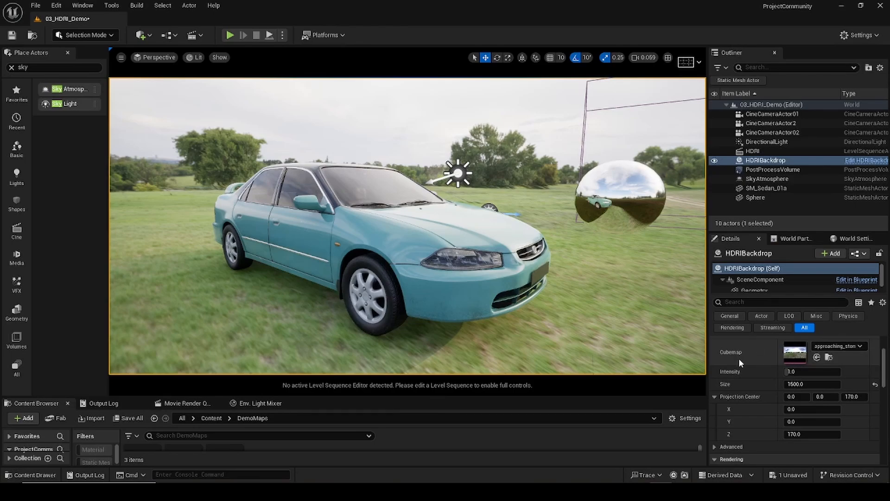
{"action": "left_click", "coordinate": [829, 359]}
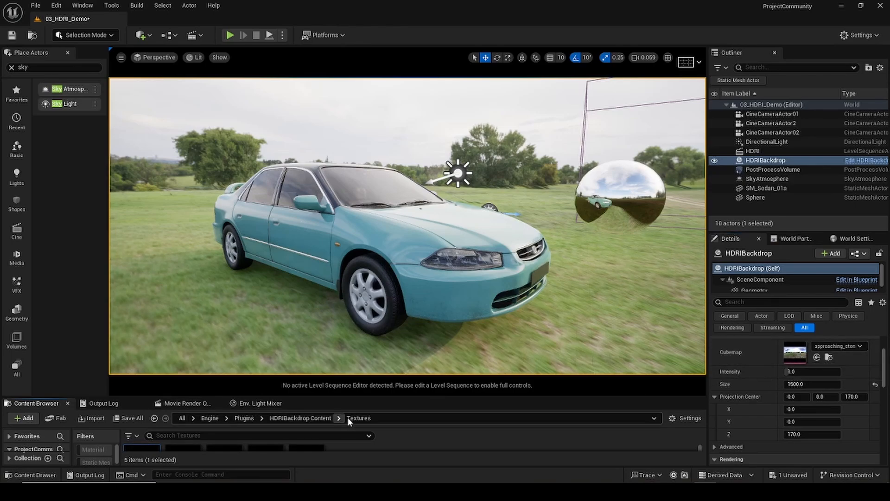
{"action": "left_click_drag", "start_coordinate": [395, 397], "coordinate": [394, 298]}
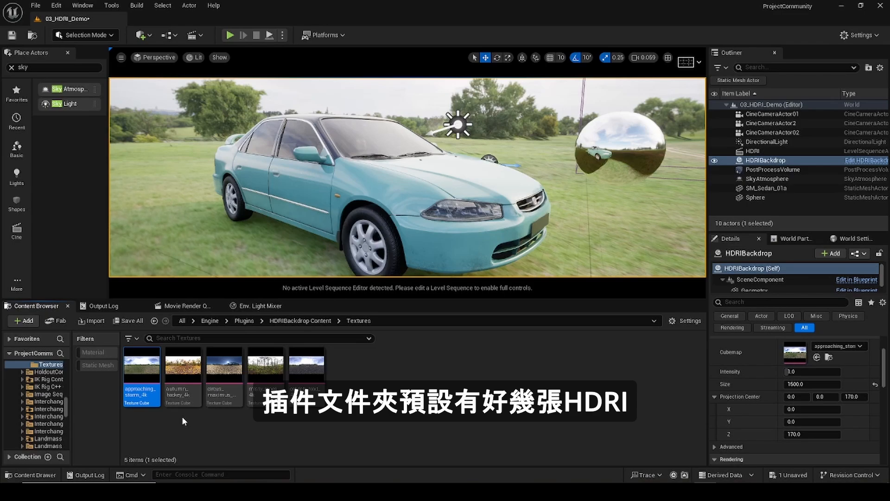
Try autumn_hockey_4k, circus_maximus_2_4k, misty_pines_4k and ostrich_road_4k in turn as the HDRI backdrop's cubemap.
{"action": "left_click_drag", "start_coordinate": [183, 371], "coordinate": [789, 352]}
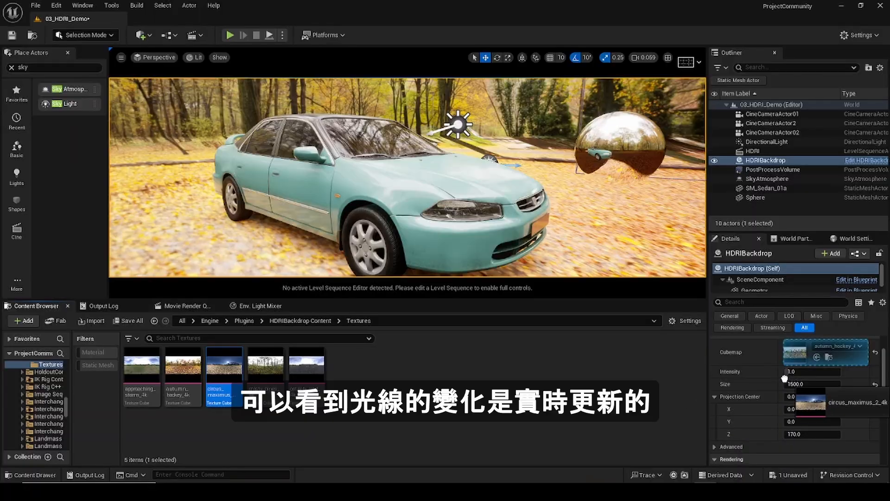
{"action": "left_click_drag", "start_coordinate": [224, 373], "coordinate": [795, 353]}
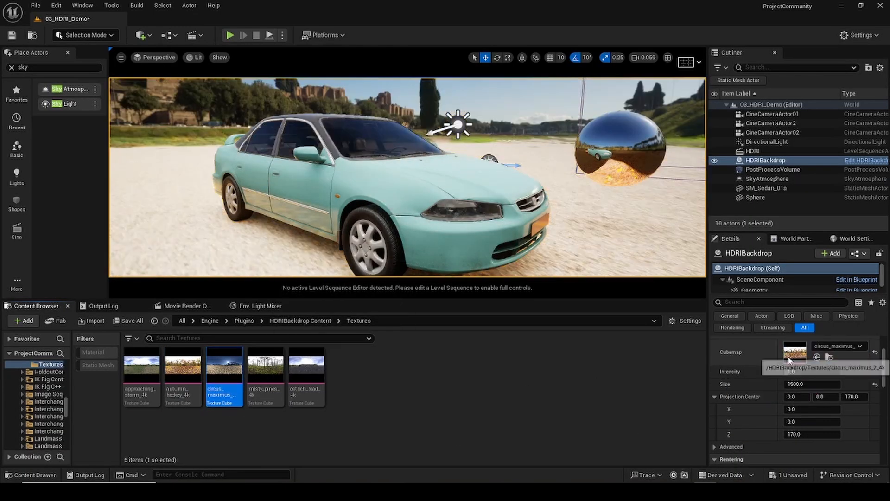
{"action": "left_click_drag", "start_coordinate": [265, 366], "coordinate": [795, 351]}
{"action": "left_click_drag", "start_coordinate": [307, 371], "coordinate": [800, 357]}
{"action": "left_click", "coordinate": [473, 387]}
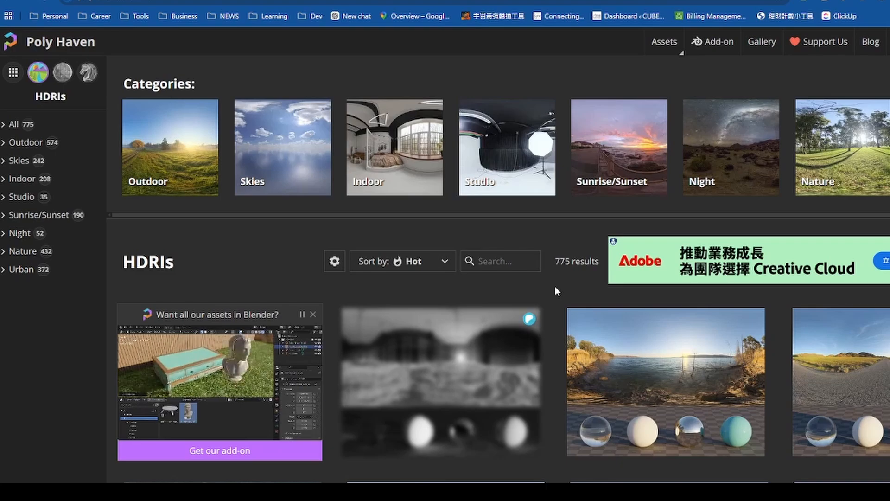
Switch to Poly Haven in the web browser, browse its HDRIs, and open the garden HDRI with symmetrical hedges.
{"action": "scroll", "coordinate": [555, 286], "scroll_direction": "down", "scroll_amount": 4}
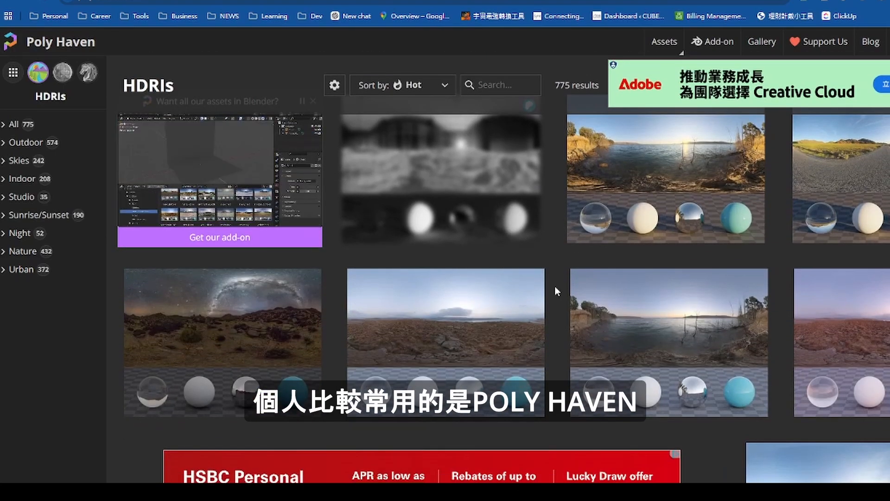
{"action": "scroll", "coordinate": [556, 286], "scroll_direction": "down", "scroll_amount": 4}
{"action": "scroll", "coordinate": [554, 285], "scroll_direction": "down", "scroll_amount": 4}
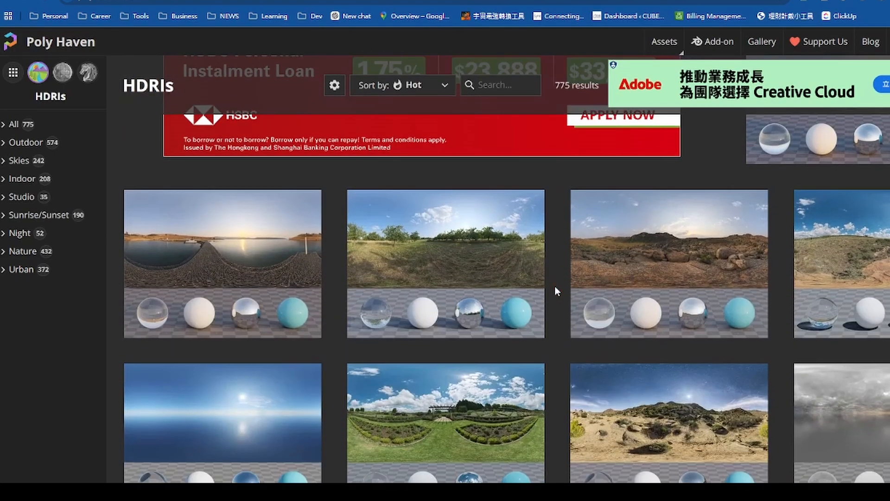
{"action": "scroll", "coordinate": [555, 285], "scroll_direction": "down", "scroll_amount": 4}
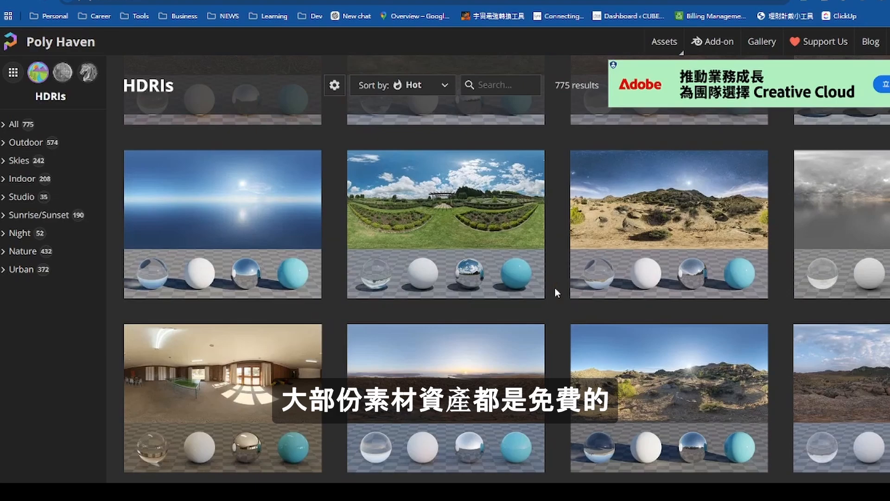
{"action": "left_click", "coordinate": [440, 242]}
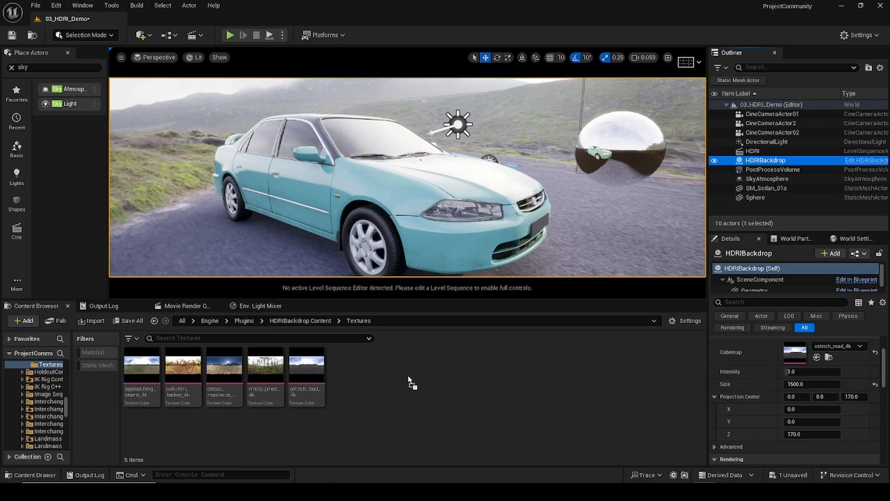
Import the symmetrical_garden_02_4k HDRI into the Textures folder, assign it as the backdrop's cubemap, and inspect the scene around the projection center.
{"action": "left_click_drag", "start_coordinate": [409, 380], "coordinate": [412, 365]}
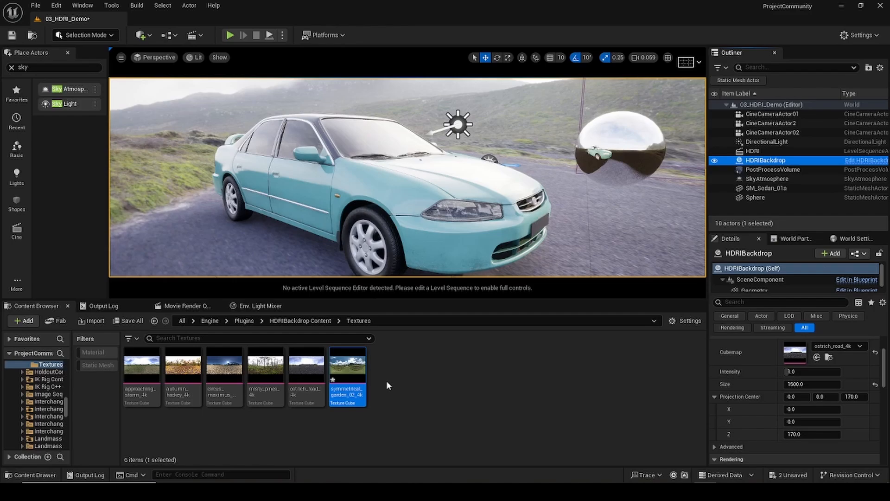
{"action": "left_click_drag", "start_coordinate": [349, 371], "coordinate": [794, 350]}
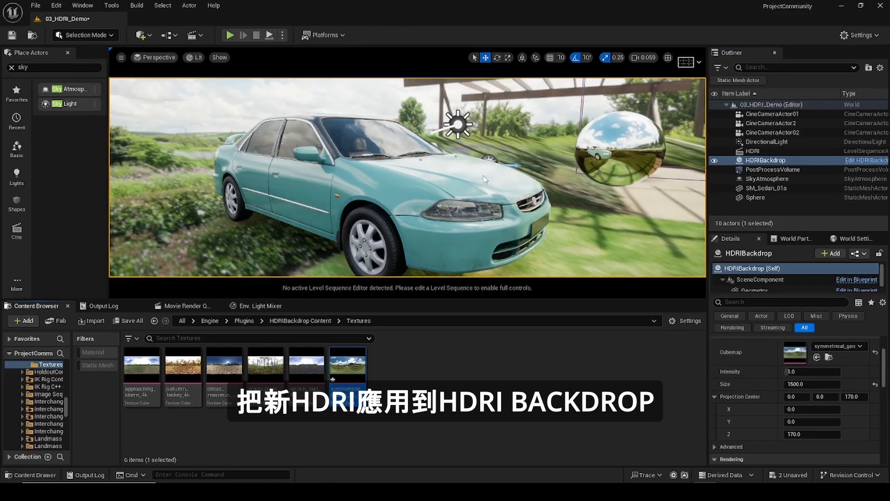
{"action": "right_click_drag", "start_coordinate": [483, 176], "coordinate": [700, 174]}
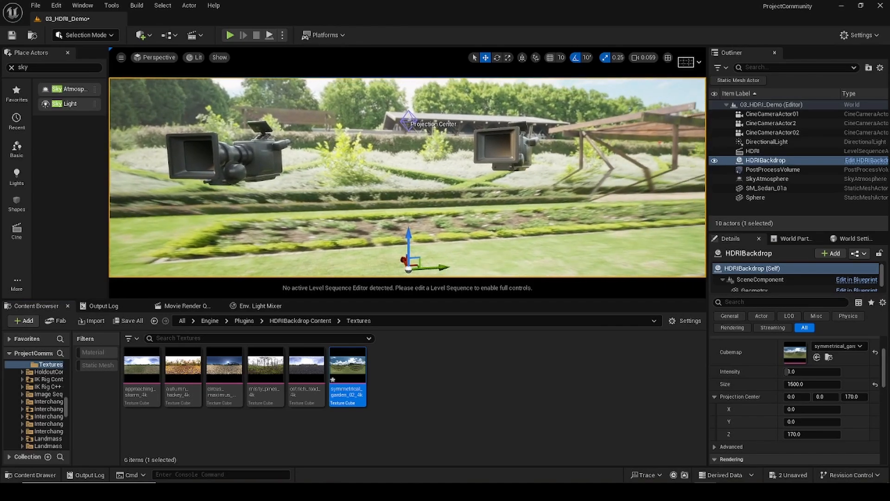
{"action": "right_click_drag", "start_coordinate": [408, 177], "coordinate": [167, 162]}
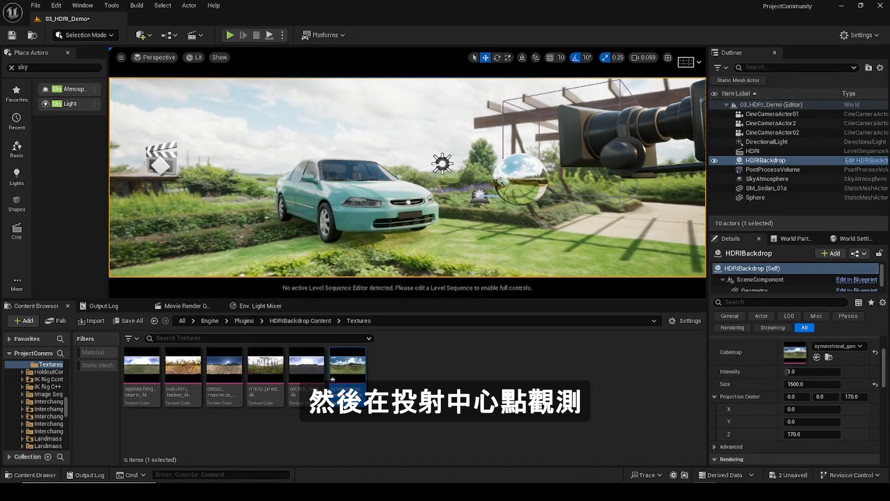
{"action": "right_click_drag", "start_coordinate": [407, 177], "coordinate": [402, 206]}
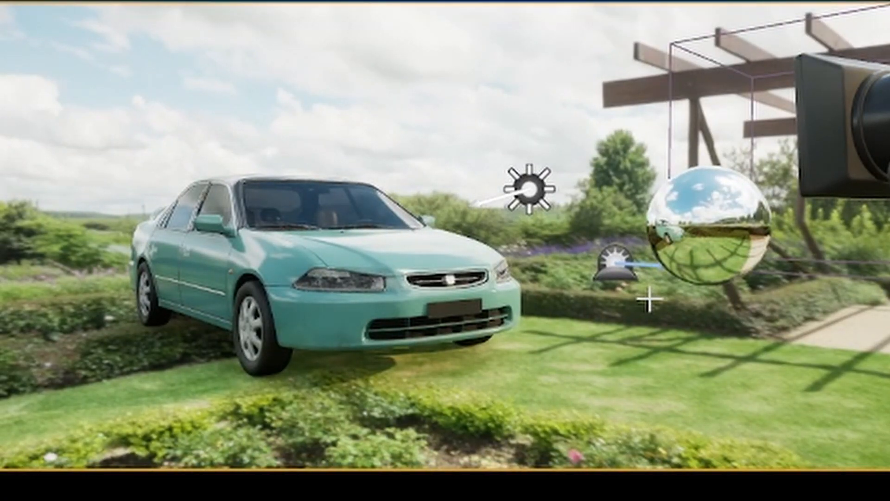
{"action": "right_click_drag", "start_coordinate": [649, 299], "coordinate": [867, 264]}
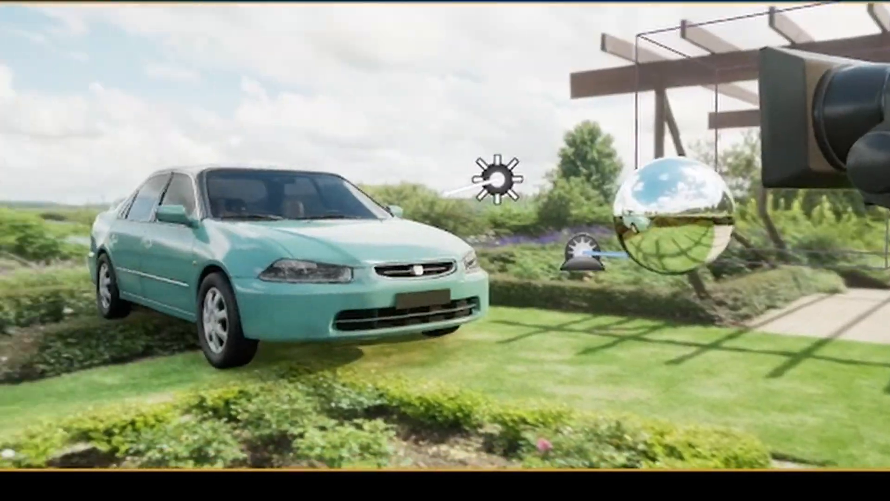